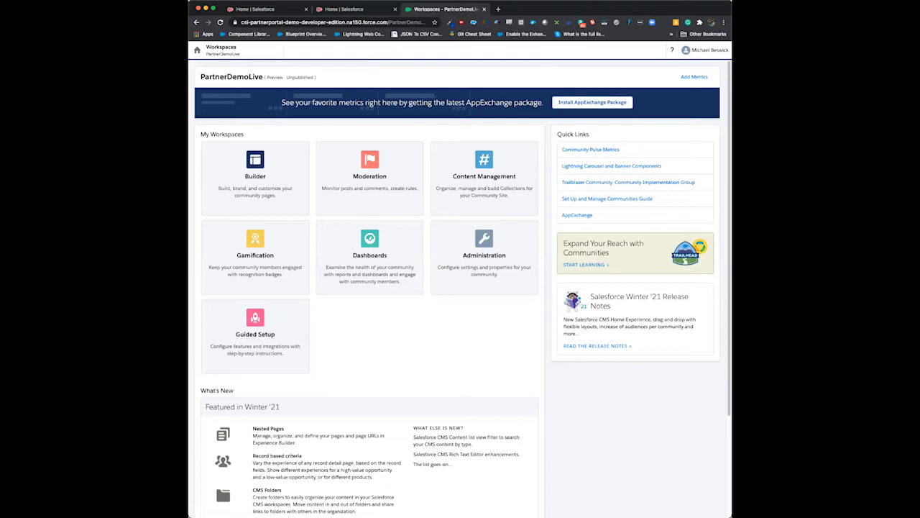
In the community's administration preferences, enable "Show all settings in Workspaces" and save
click(468, 245)
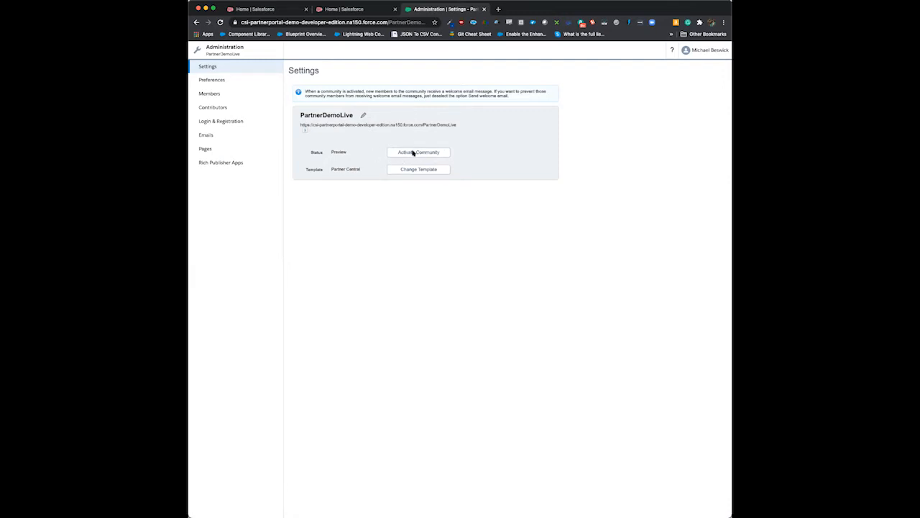
click(220, 82)
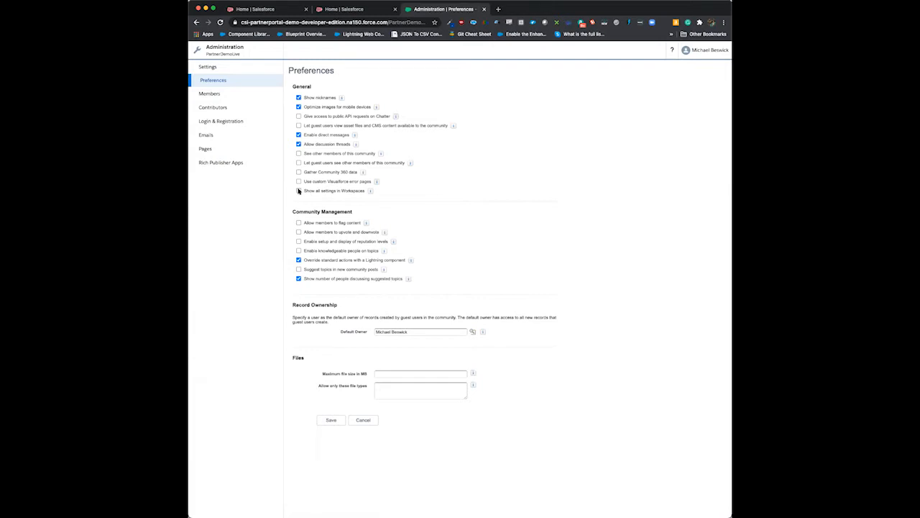
click(298, 191)
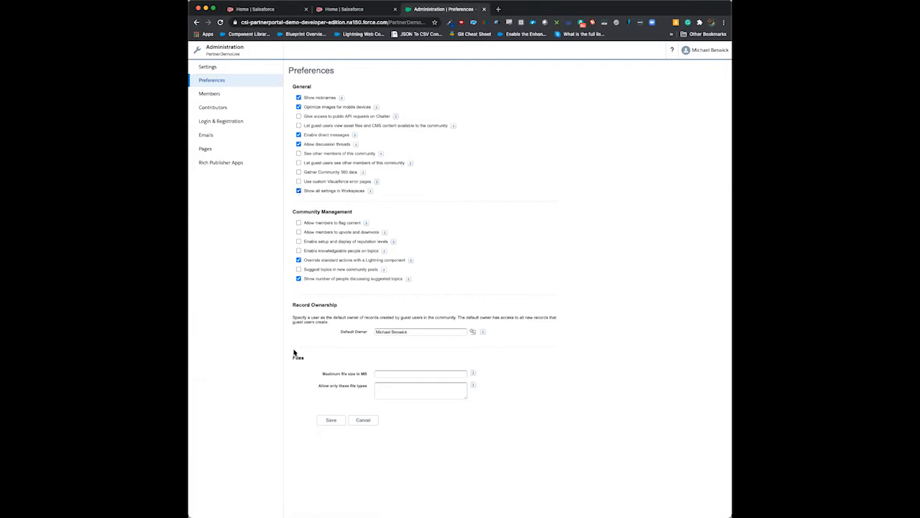
click(329, 421)
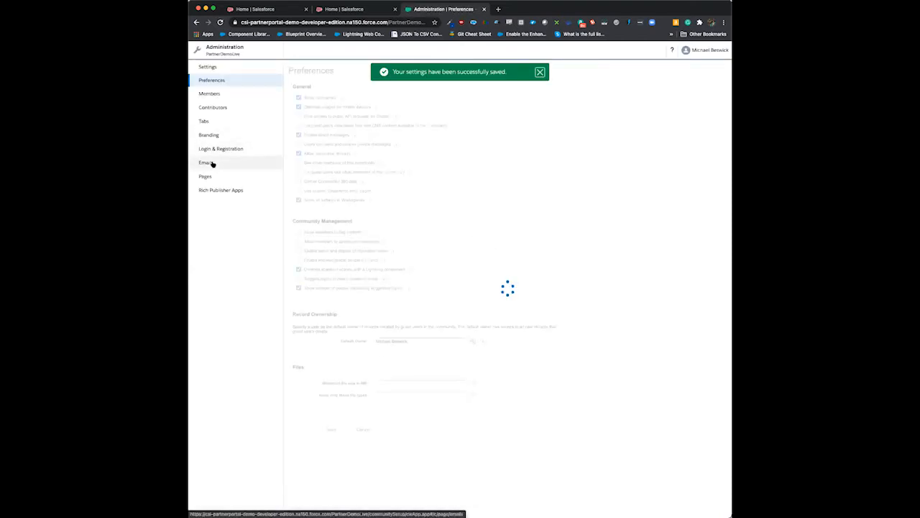
Turn off the "Send welcome email" option for new members in the community's email settings and save
click(208, 162)
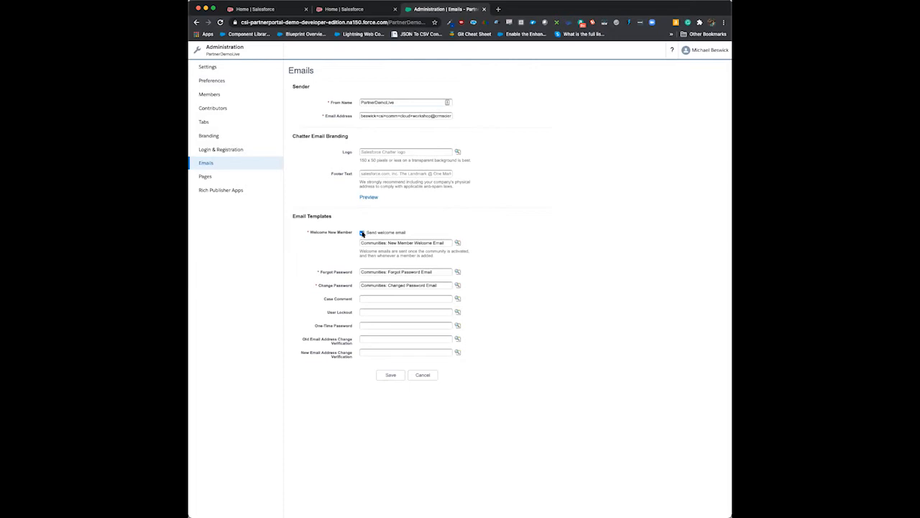
click(362, 232)
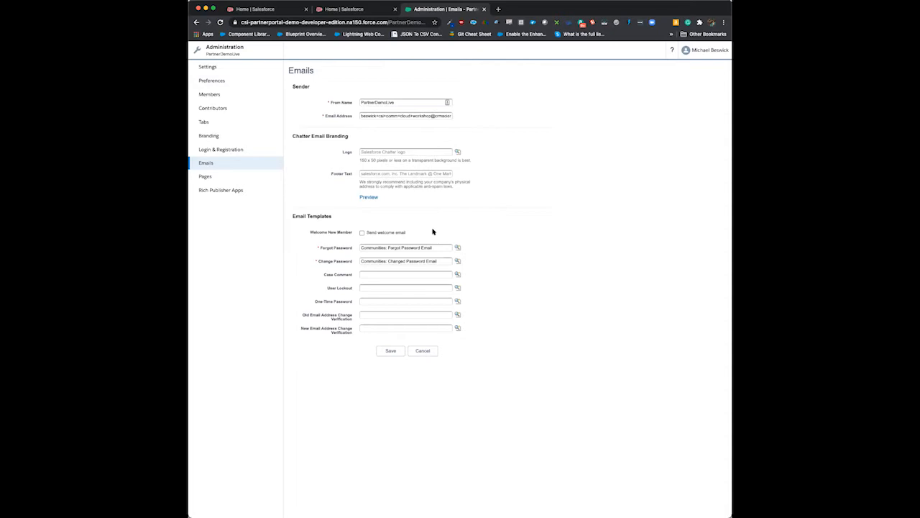
click(362, 232)
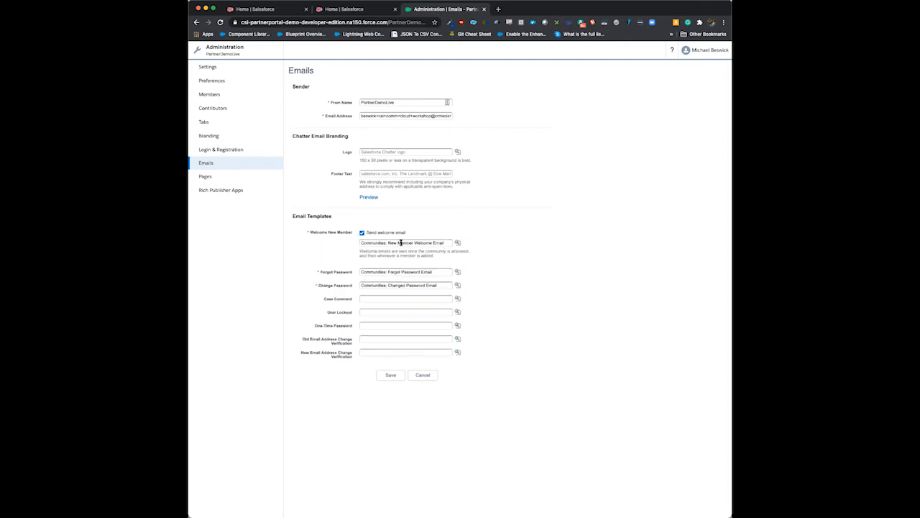
click(361, 233)
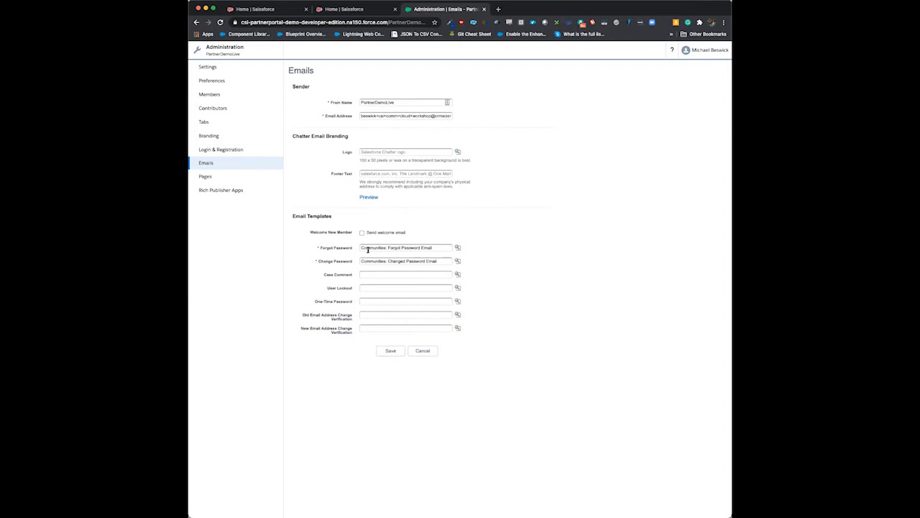
click(390, 350)
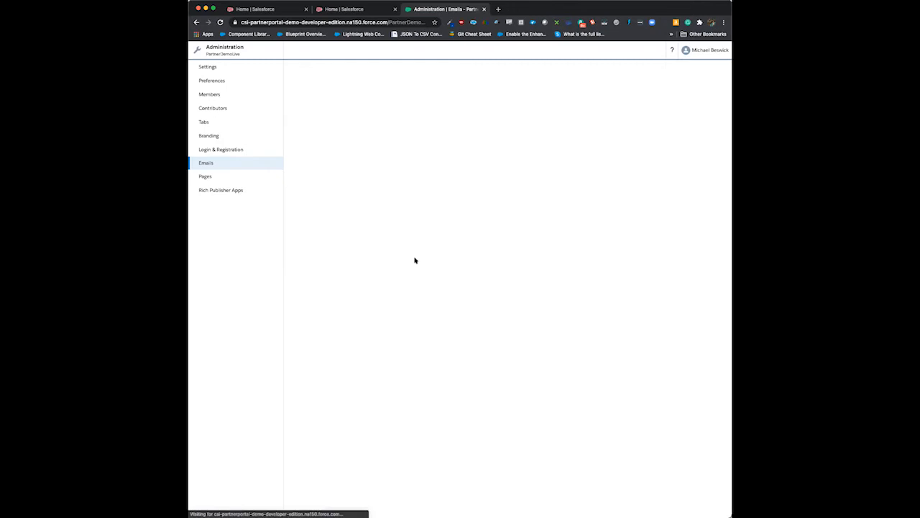
Add the partner profile "Custom Partner Login user" to the community's member profiles and save
click(209, 96)
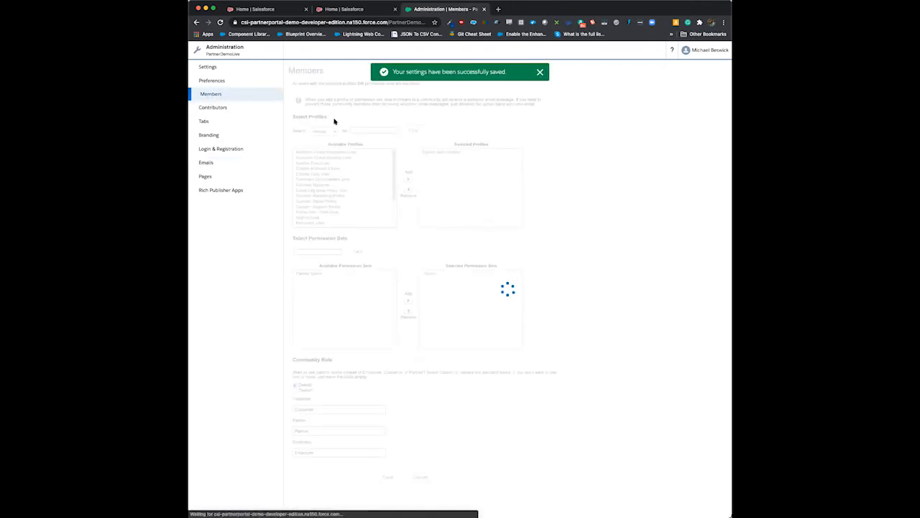
click(331, 132)
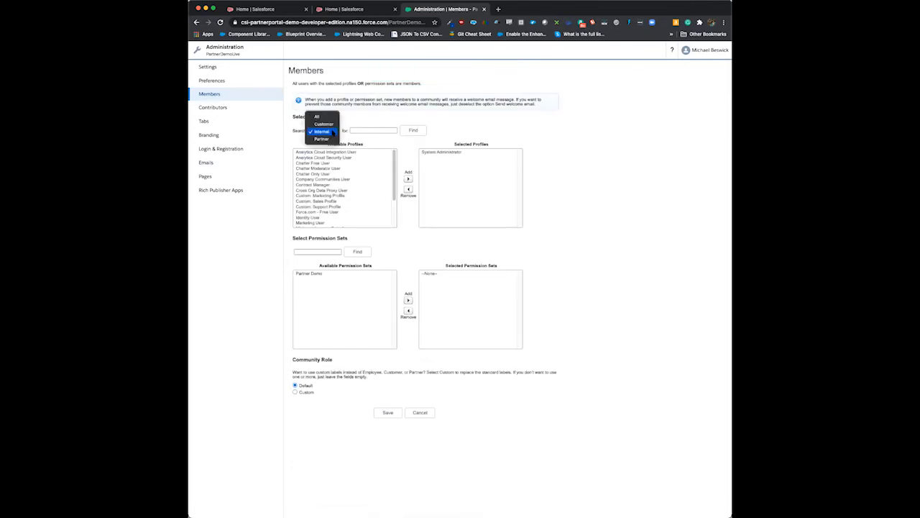
click(325, 139)
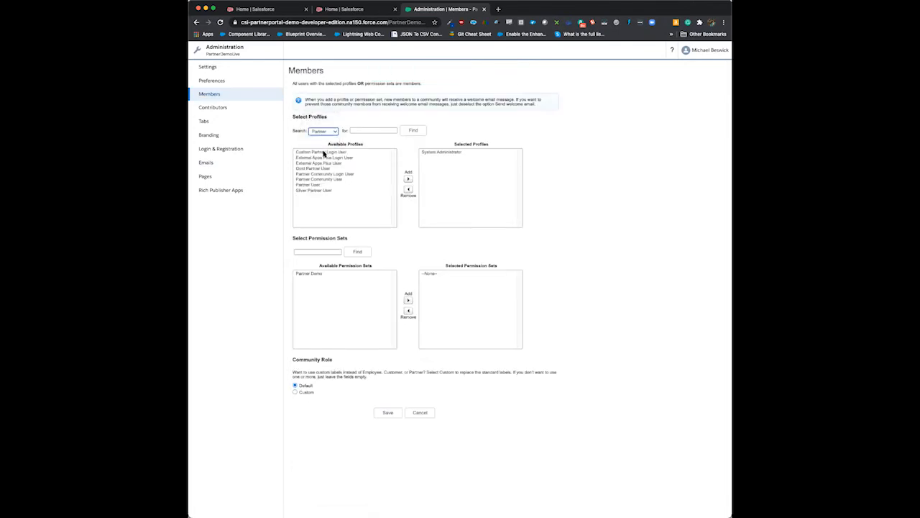
click(307, 152)
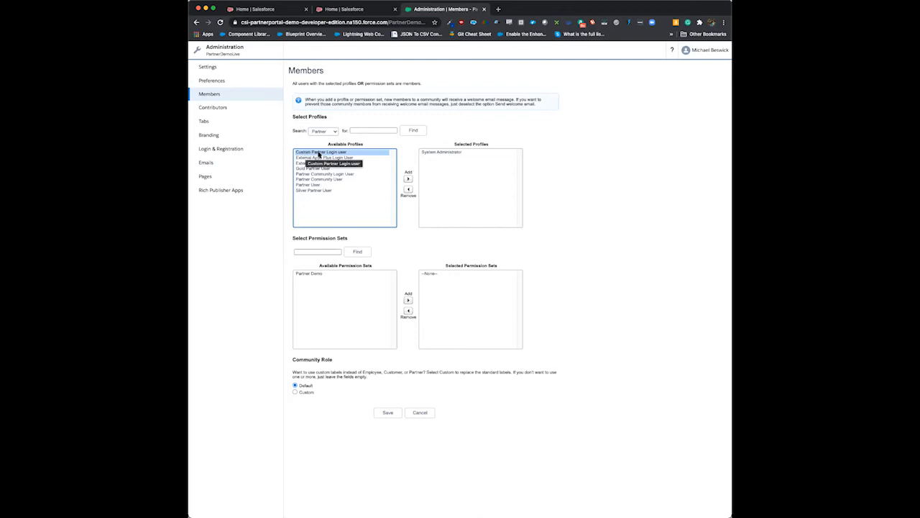
click(408, 178)
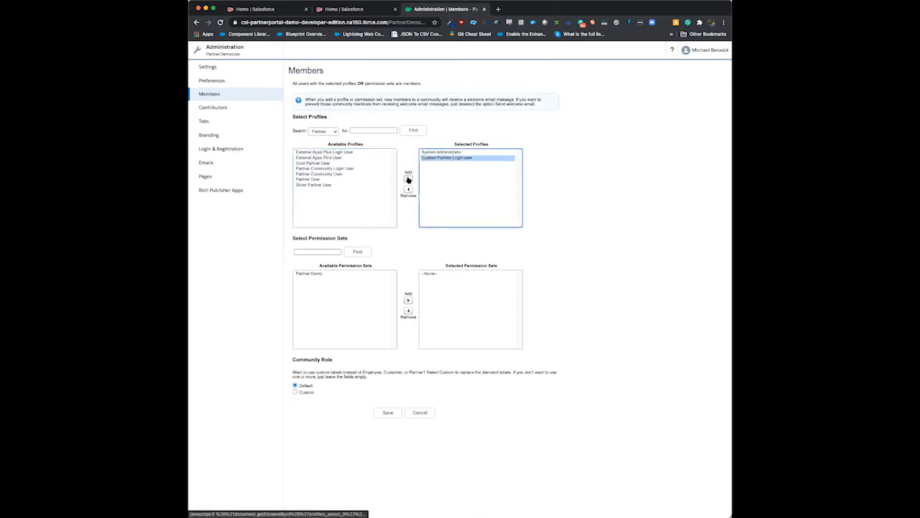
click(387, 412)
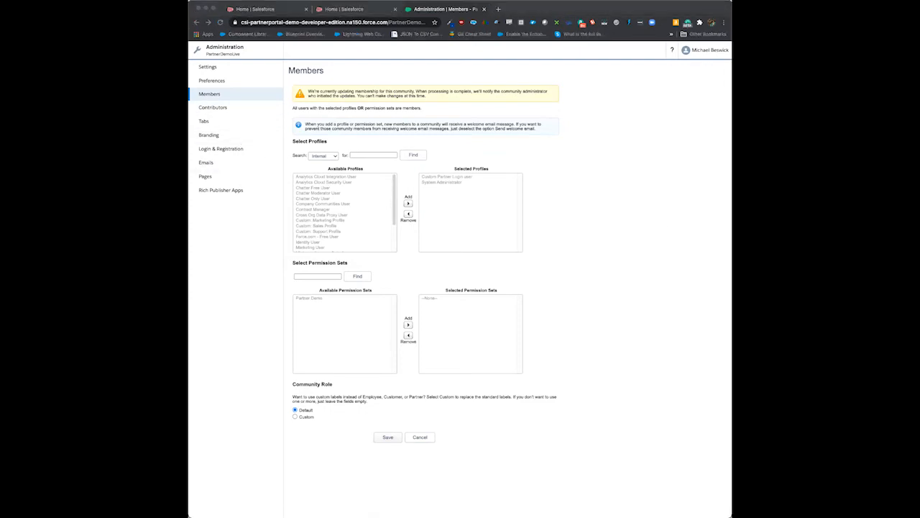
Go to the Content Management workspace and open the Automatic Topic Assignment settings
click(235, 52)
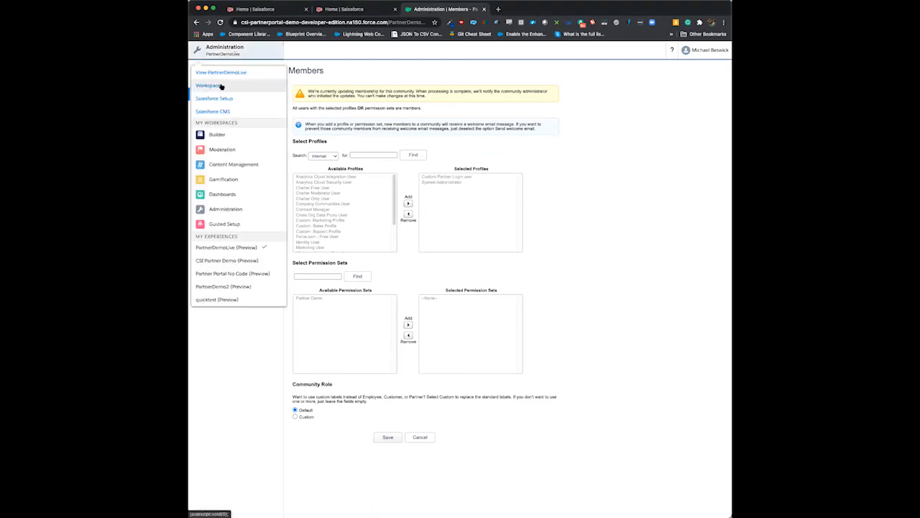
click(221, 85)
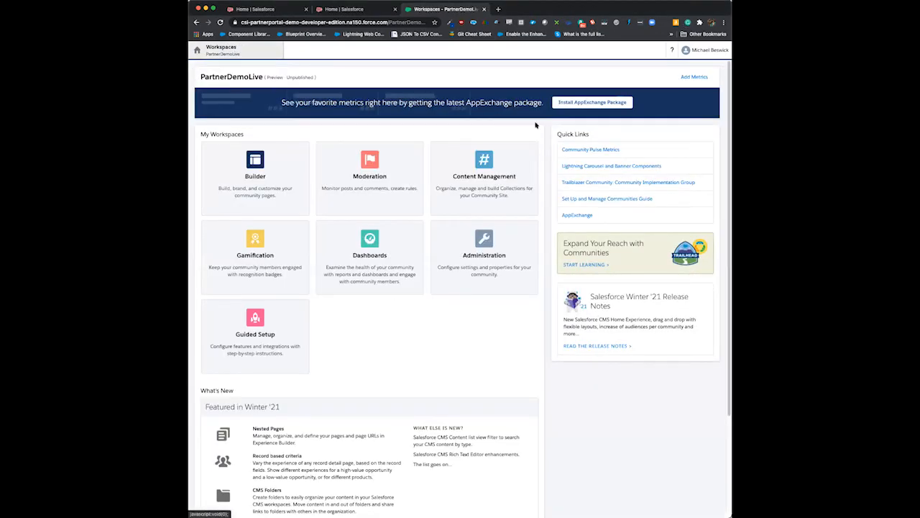
click(460, 173)
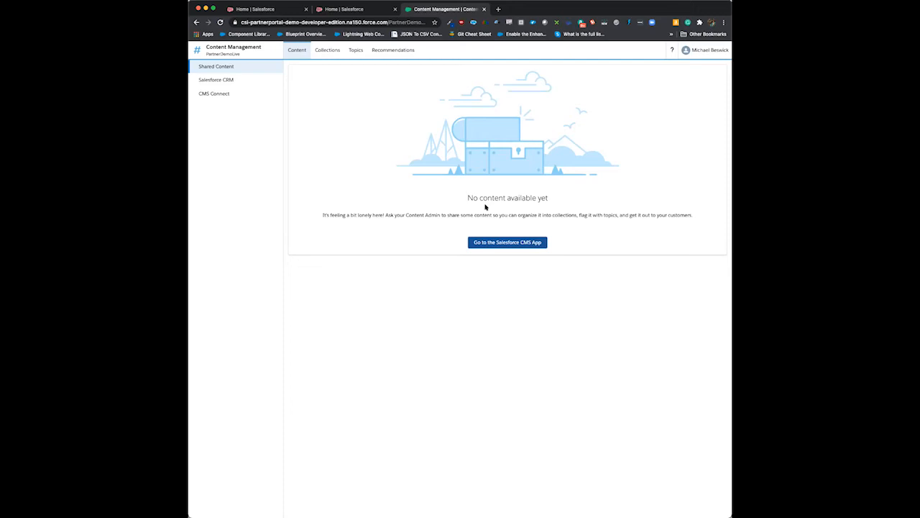
click(357, 51)
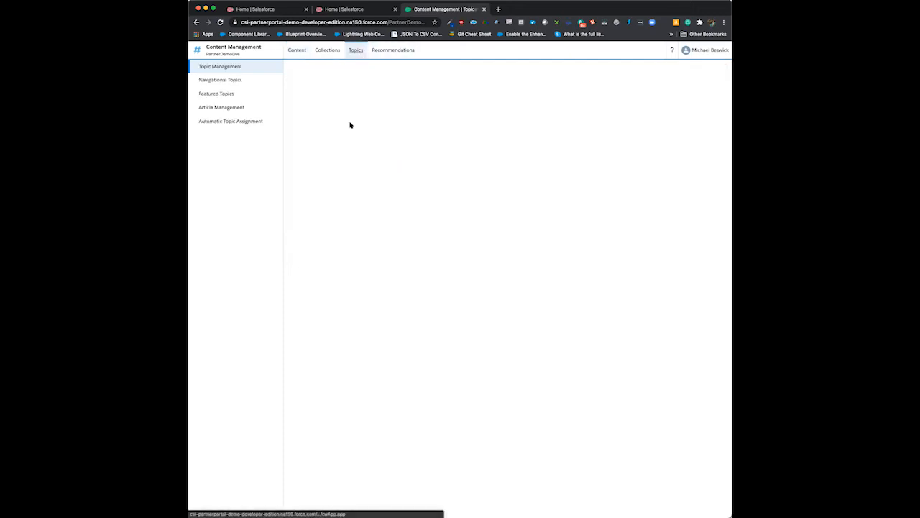
click(224, 123)
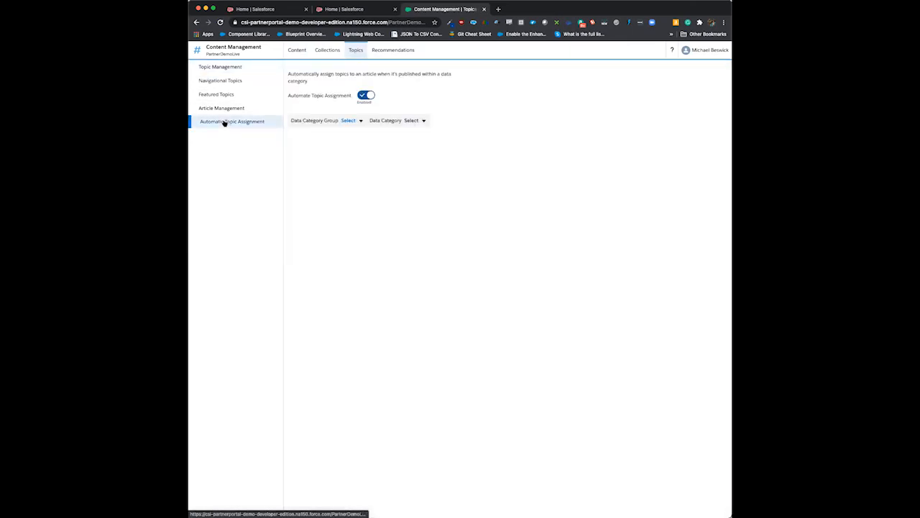
Assign the FAQ topic to the FAQ category of the Partner data category group, including all existing articles, and save the rule
click(357, 121)
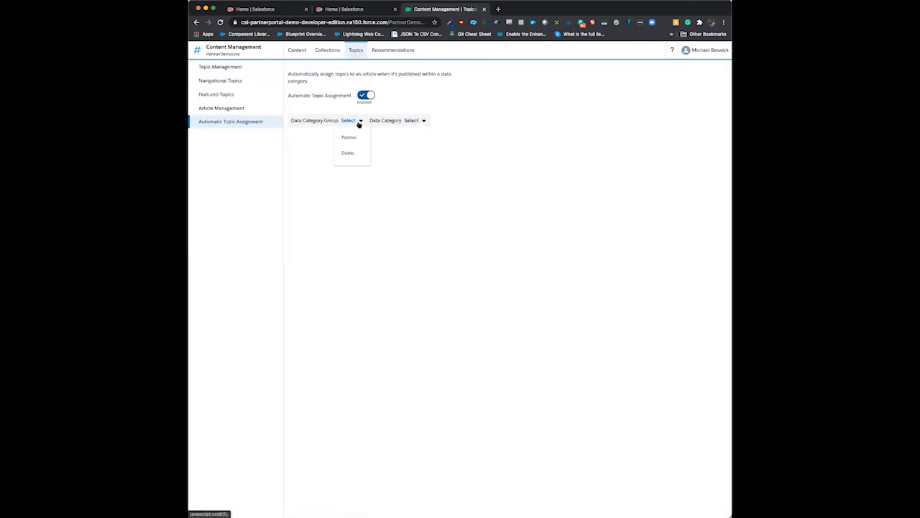
click(353, 137)
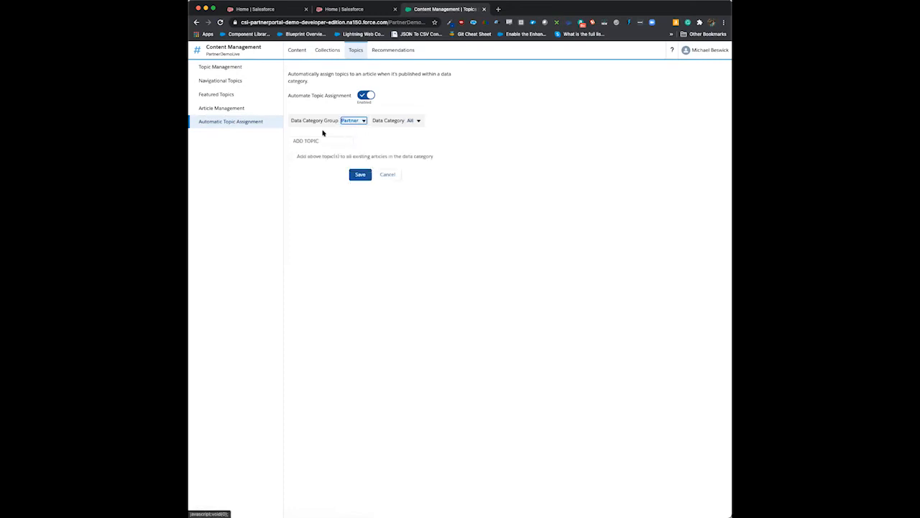
click(418, 121)
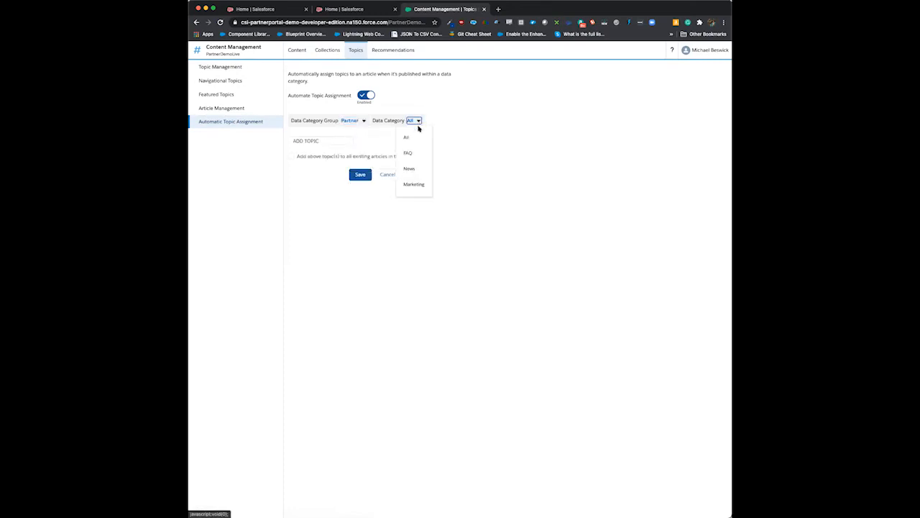
click(410, 152)
click(330, 140)
text(FAQ)
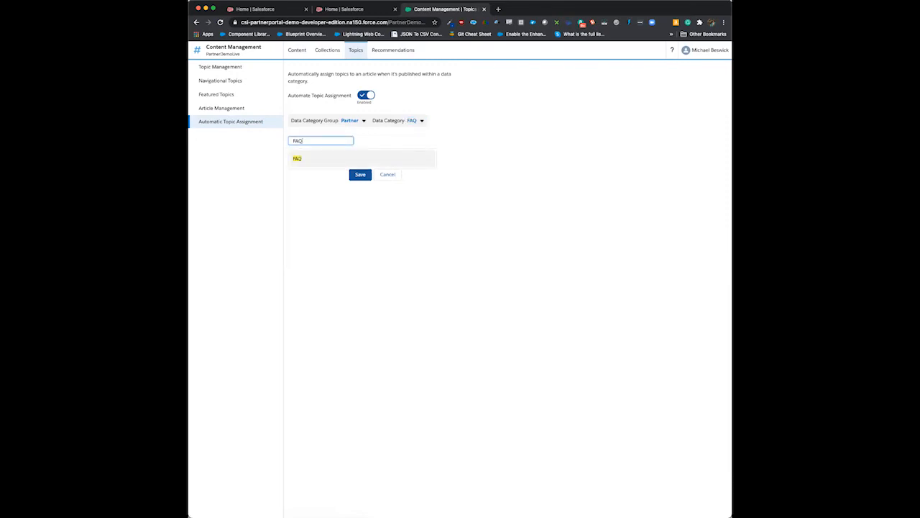
click(305, 158)
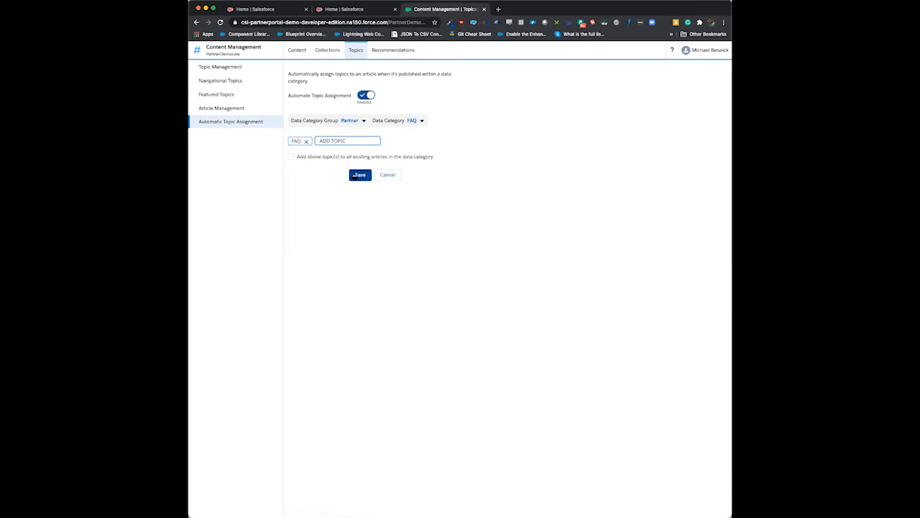
click(290, 157)
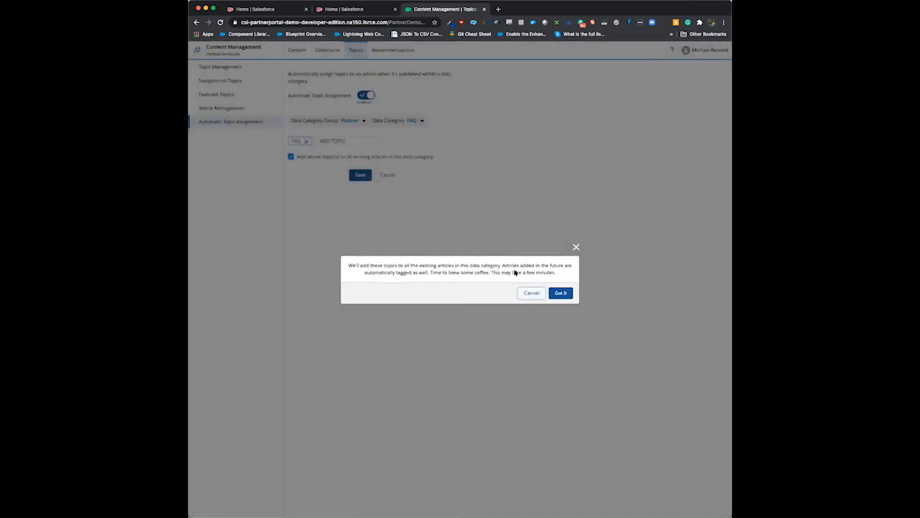
click(559, 292)
click(359, 175)
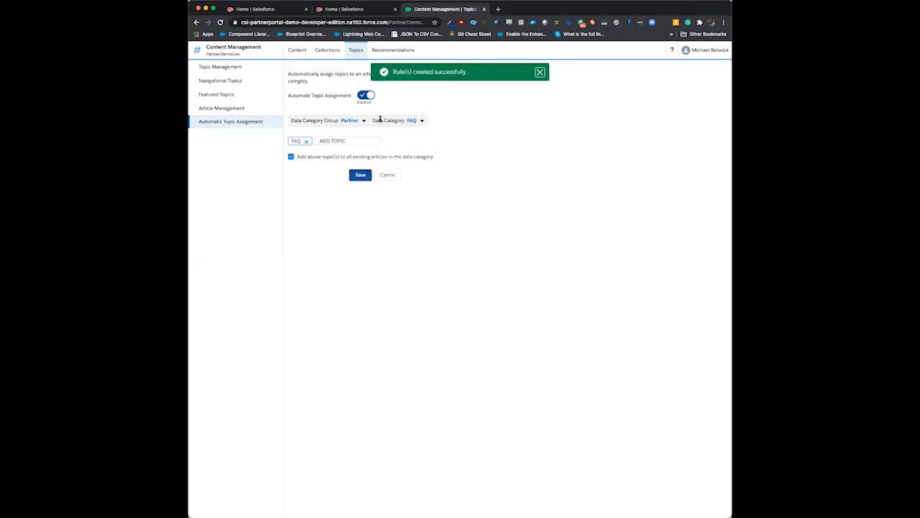
Assign the News topic to the Partner group's News data category and save the rule
click(420, 121)
click(411, 167)
click(327, 140)
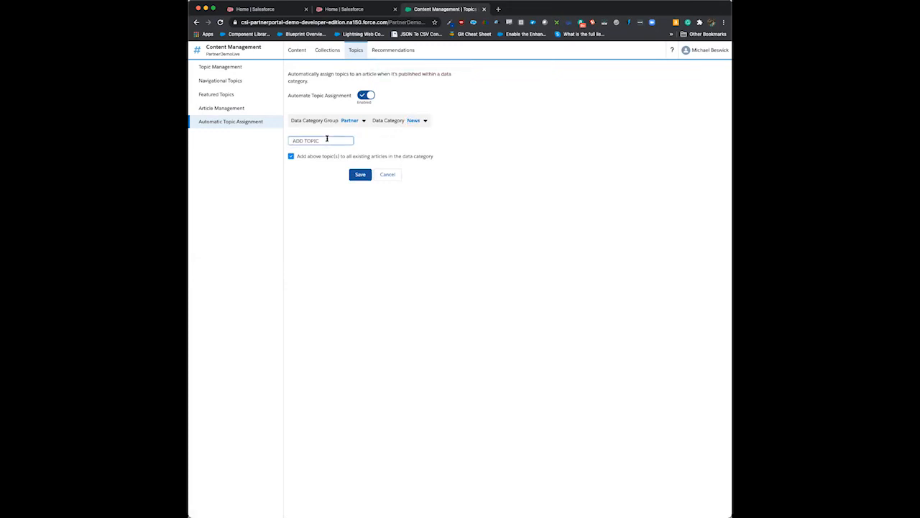
text(News)
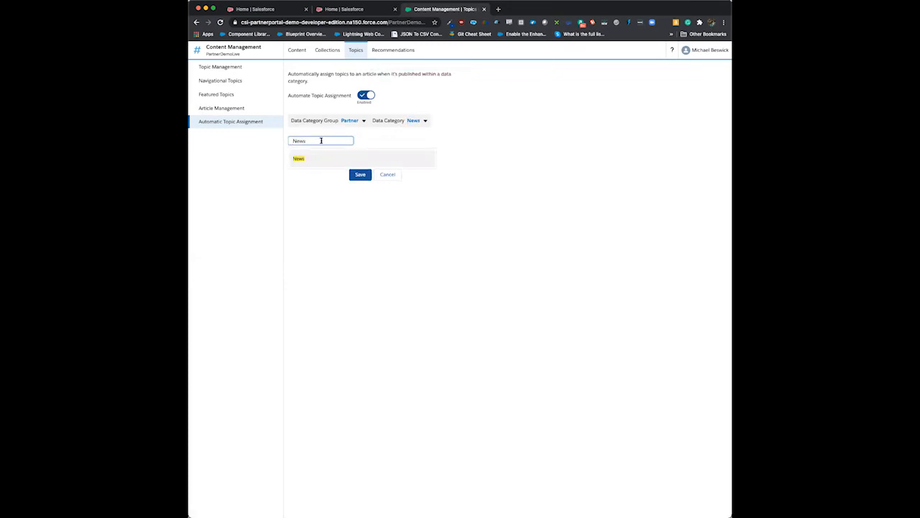
click(294, 158)
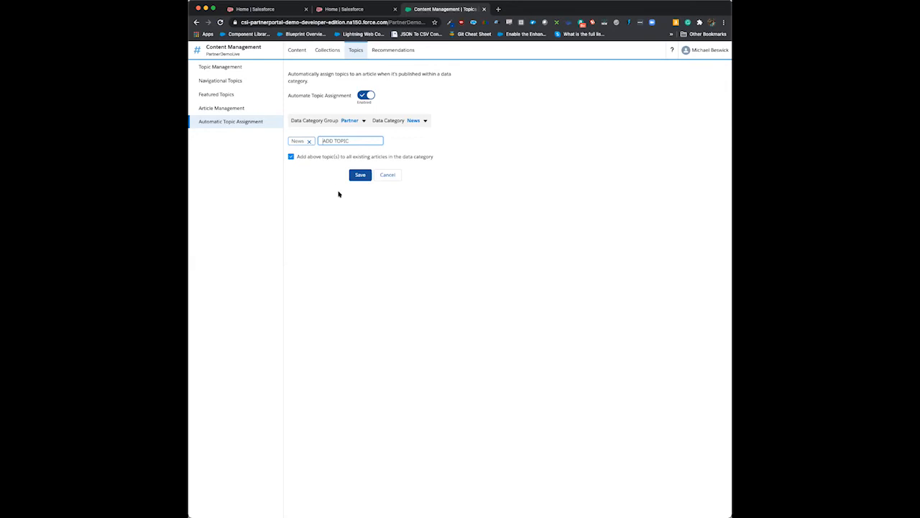
click(362, 176)
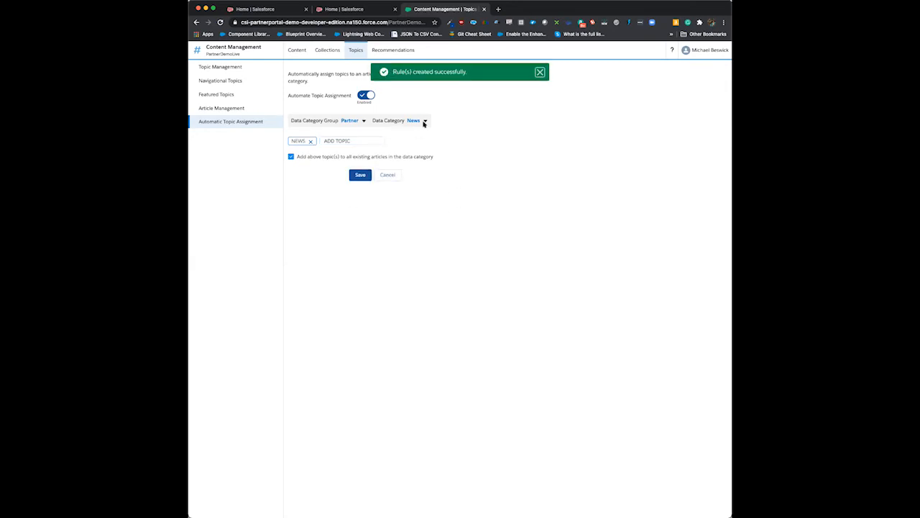
Assign the Marketing topic to the Partner group's Marketing data category and save the rule
click(424, 122)
click(418, 184)
click(317, 140)
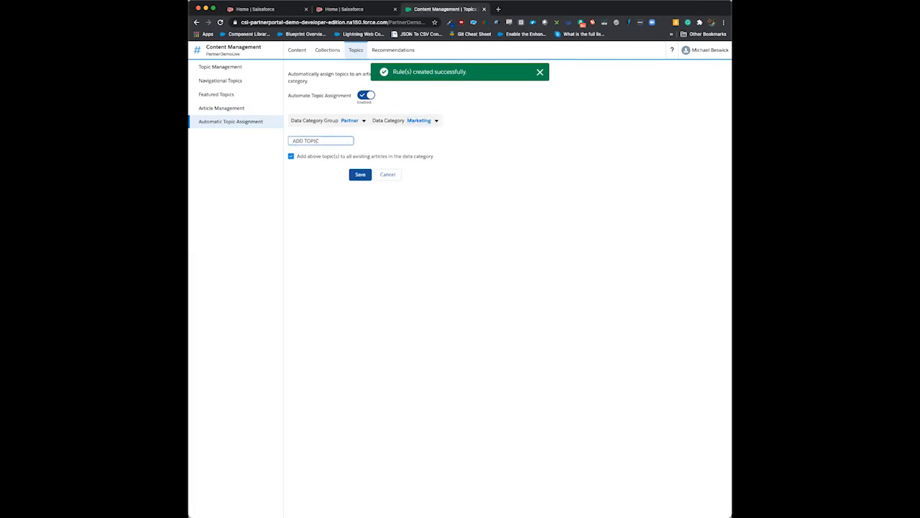
text(Marketing)
click(307, 157)
click(360, 175)
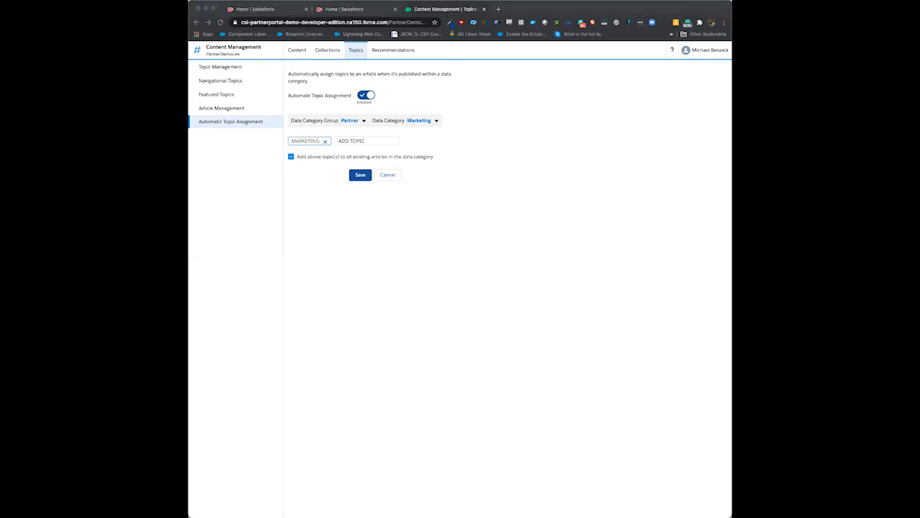
Open the Featured Topics settings and add FAQ as a featured topic
click(215, 96)
click(215, 96)
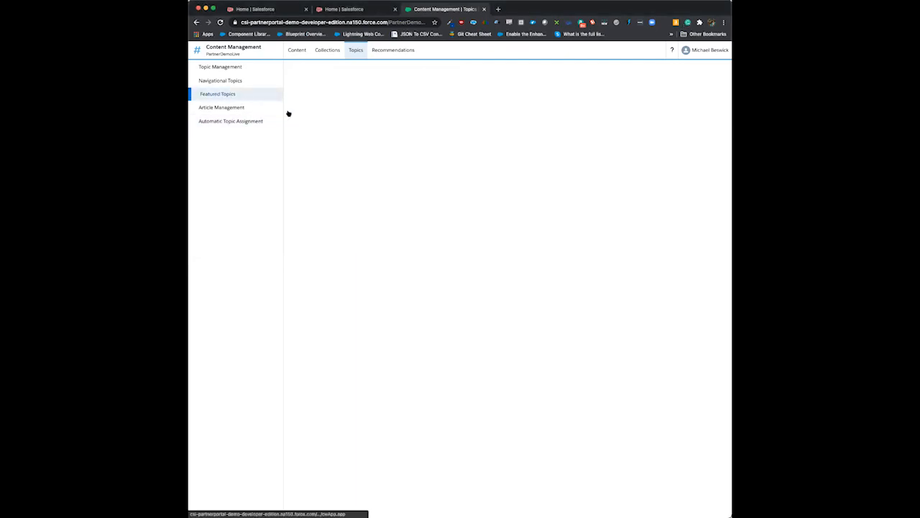
click(396, 103)
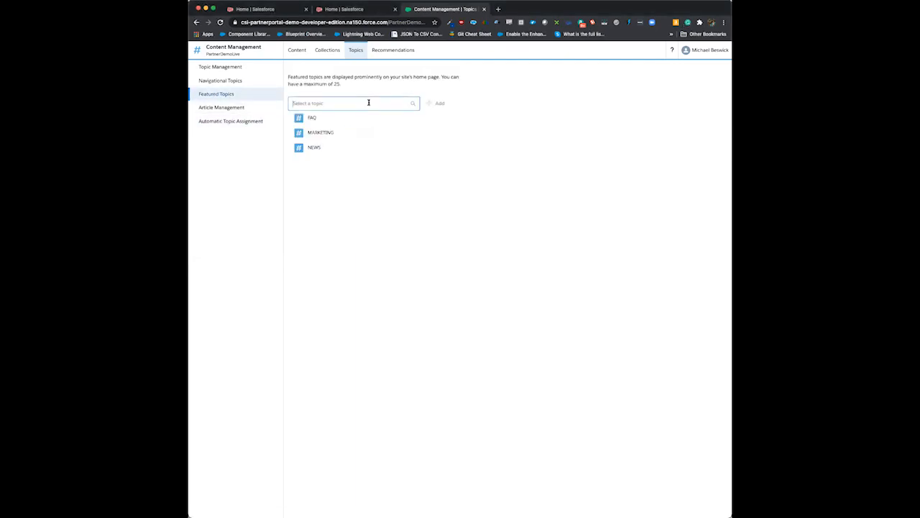
click(320, 118)
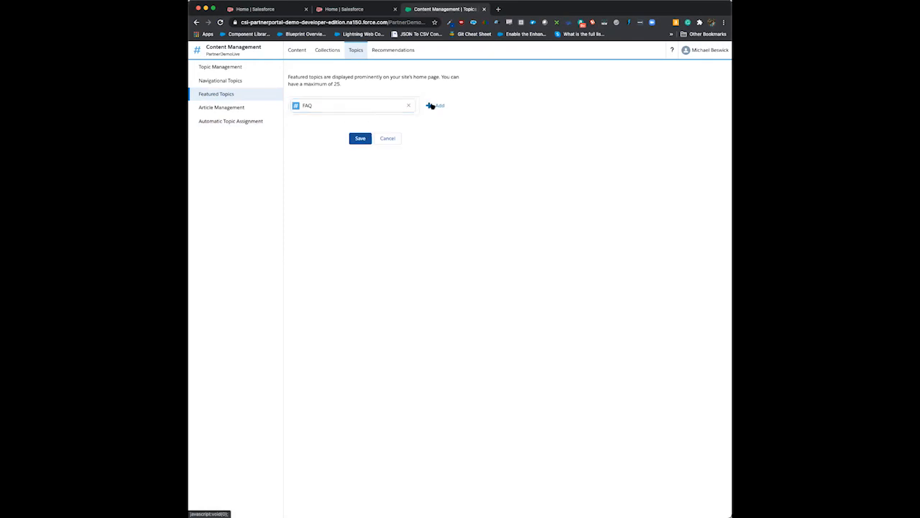
click(435, 105)
Add MARKETING and NEWS to the featured topics and save the settings
click(333, 122)
click(312, 155)
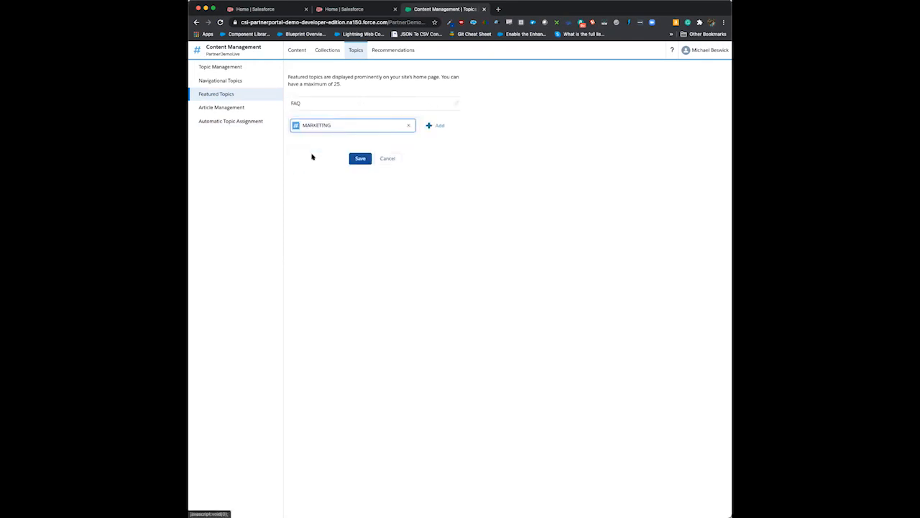
click(431, 124)
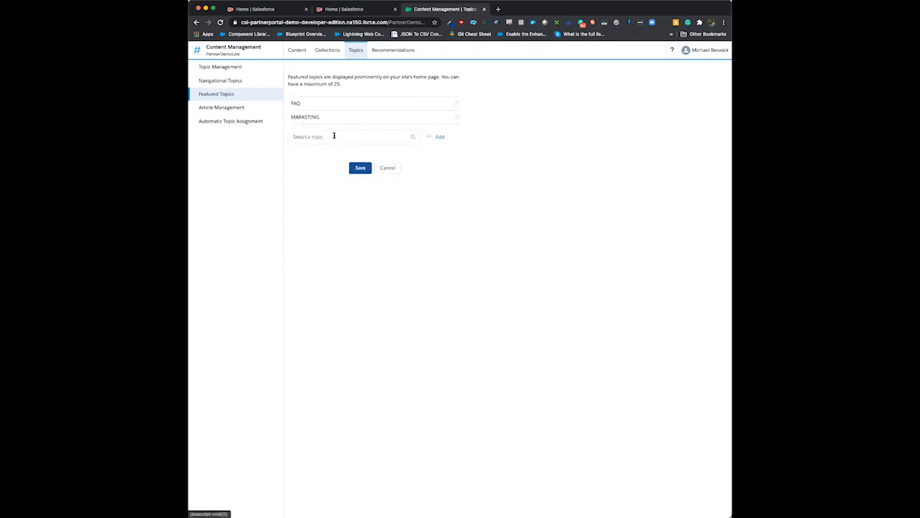
click(335, 136)
click(312, 181)
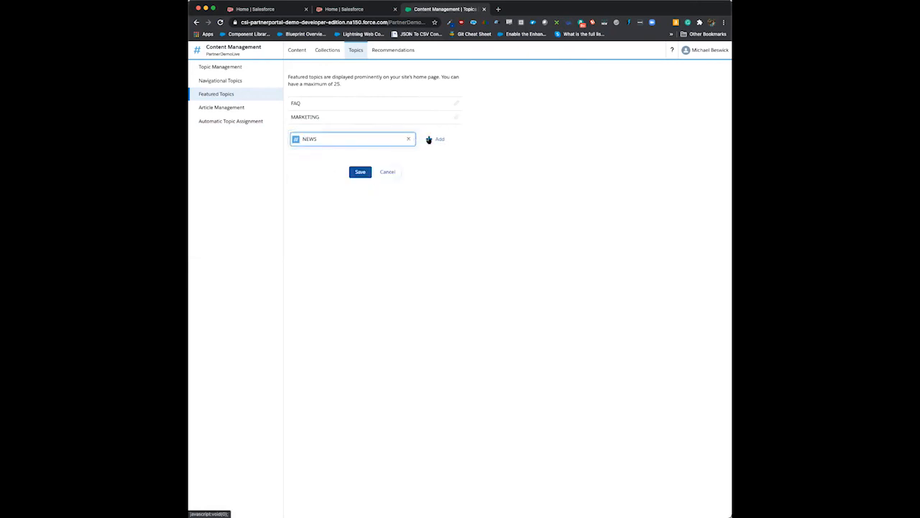
click(433, 139)
click(355, 182)
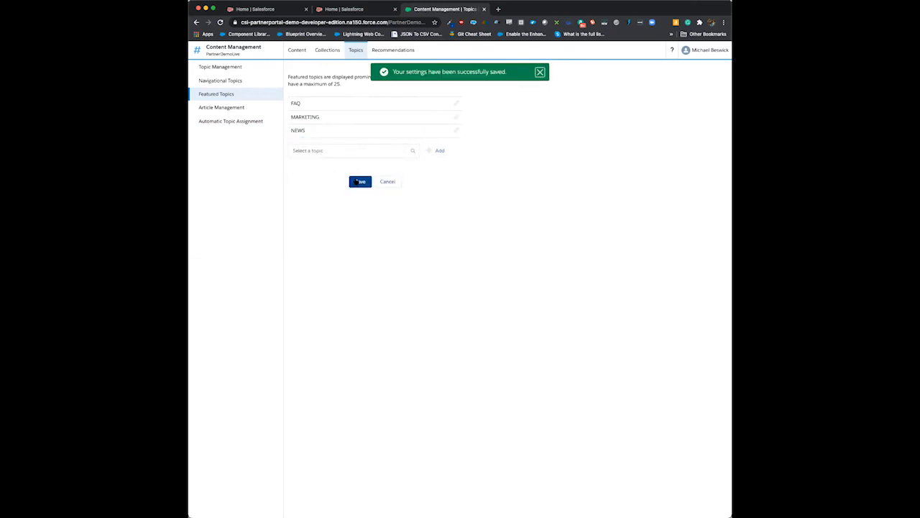
Open the Navigational Topics settings and check the options for showing subtopics, leaving the selection at None
click(218, 83)
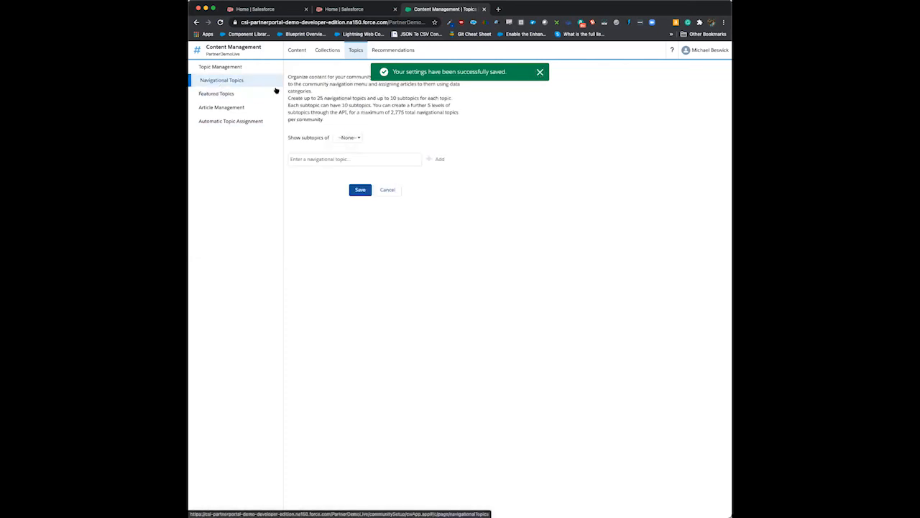
click(357, 140)
click(357, 139)
click(376, 155)
click(430, 159)
click(253, 82)
click(349, 139)
click(345, 144)
Add FAQ, News and Marketing as top-level navigational topics and save the settings
click(314, 158)
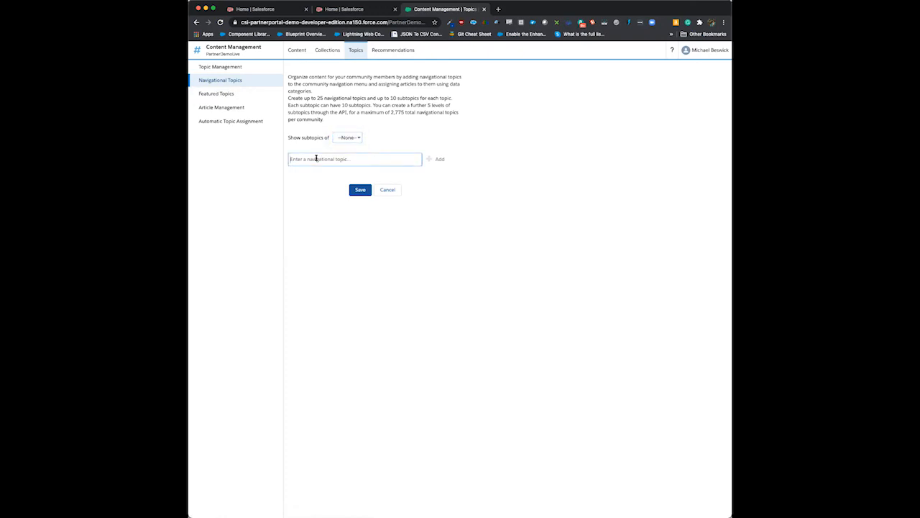
text(FAQ)
click(429, 159)
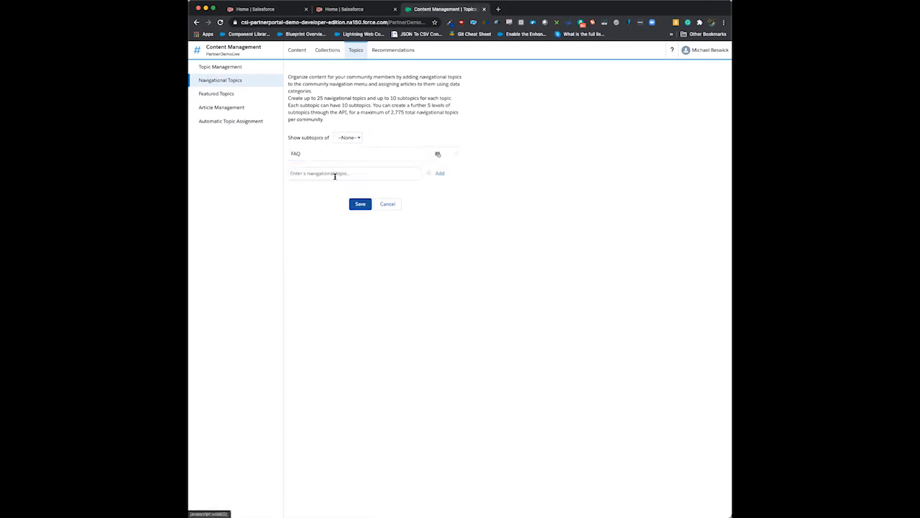
text(News)
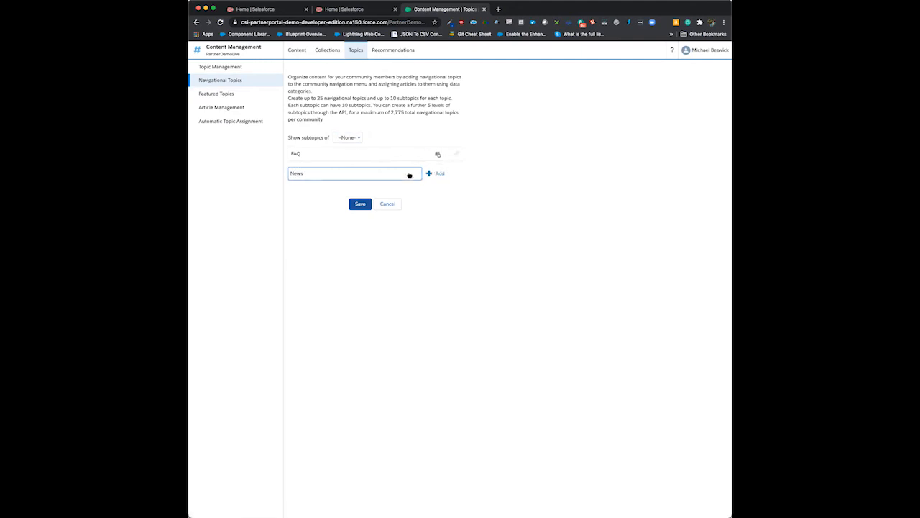
key(Return)
click(304, 184)
text(Marketing)
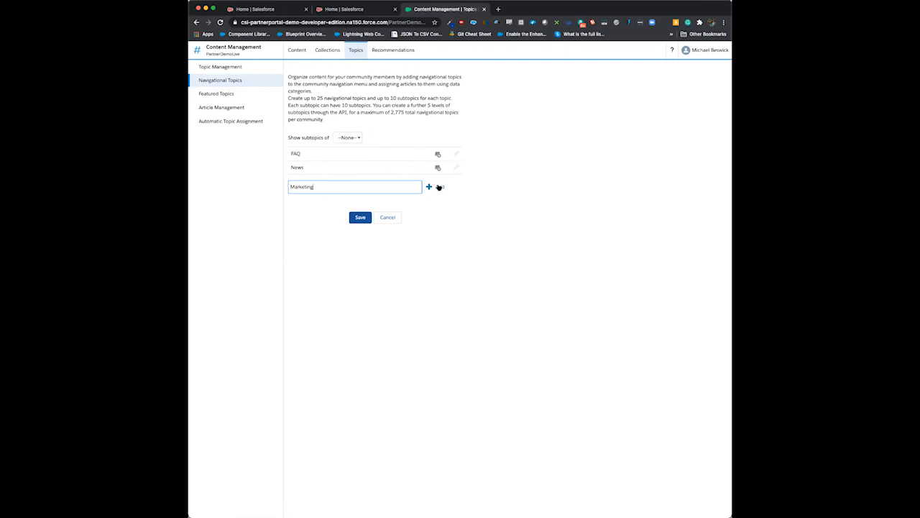
click(439, 187)
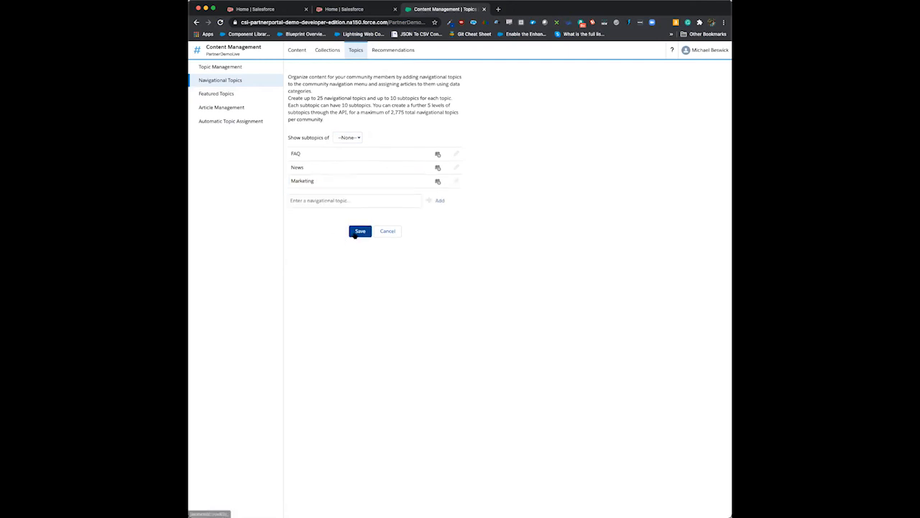
click(355, 233)
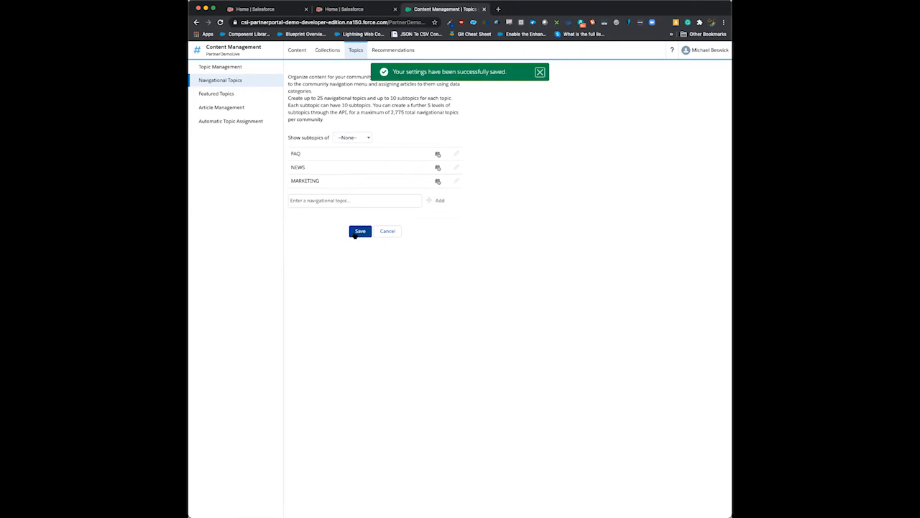